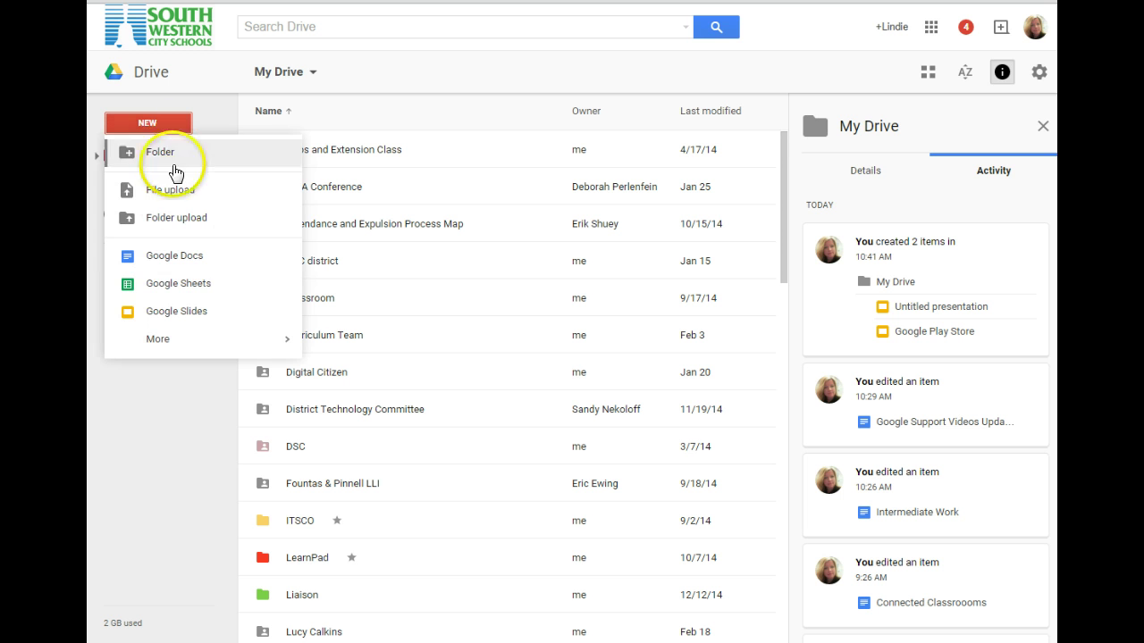
# Open the Sample spreadsheet and bring up its rename dialog, closing it without changing the name
pyautogui.click(146, 408)
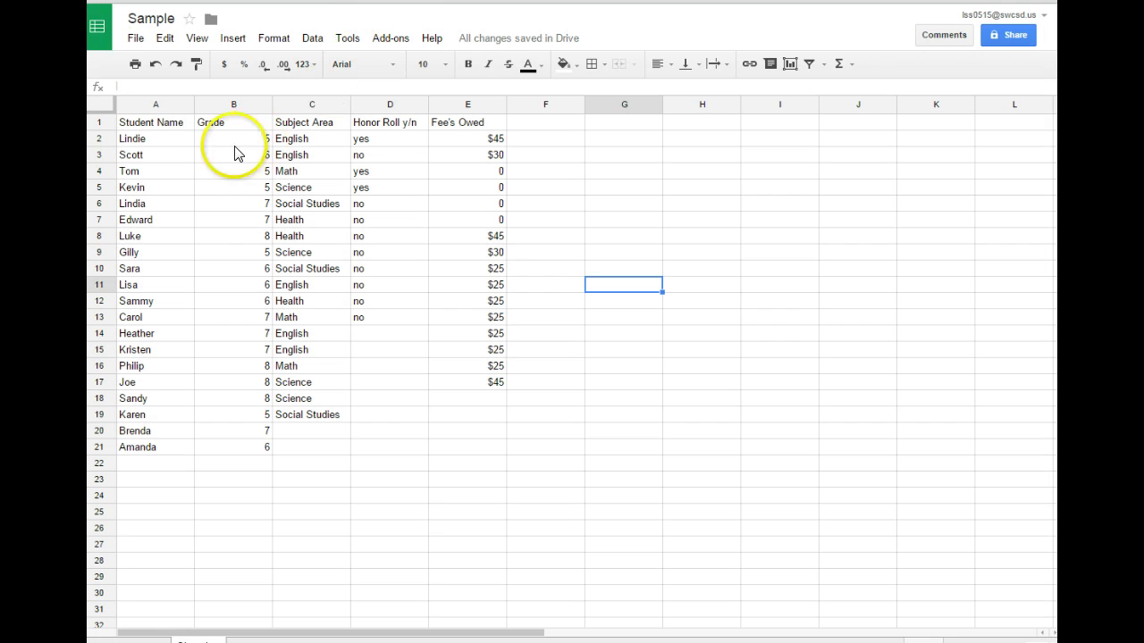
pyautogui.click(141, 25)
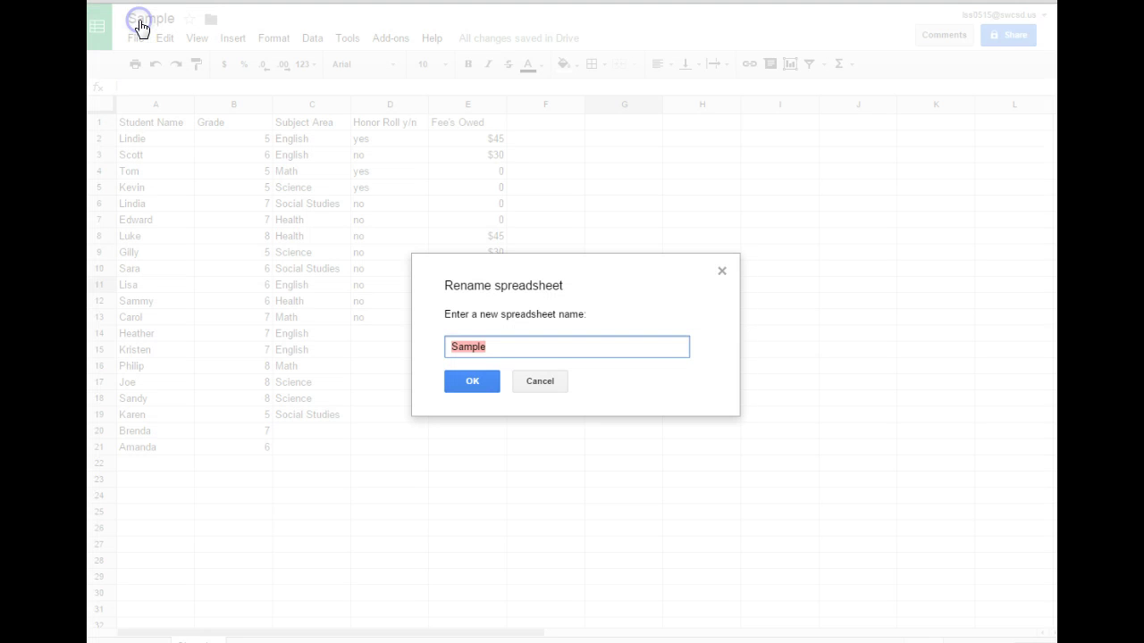
pyautogui.click(725, 273)
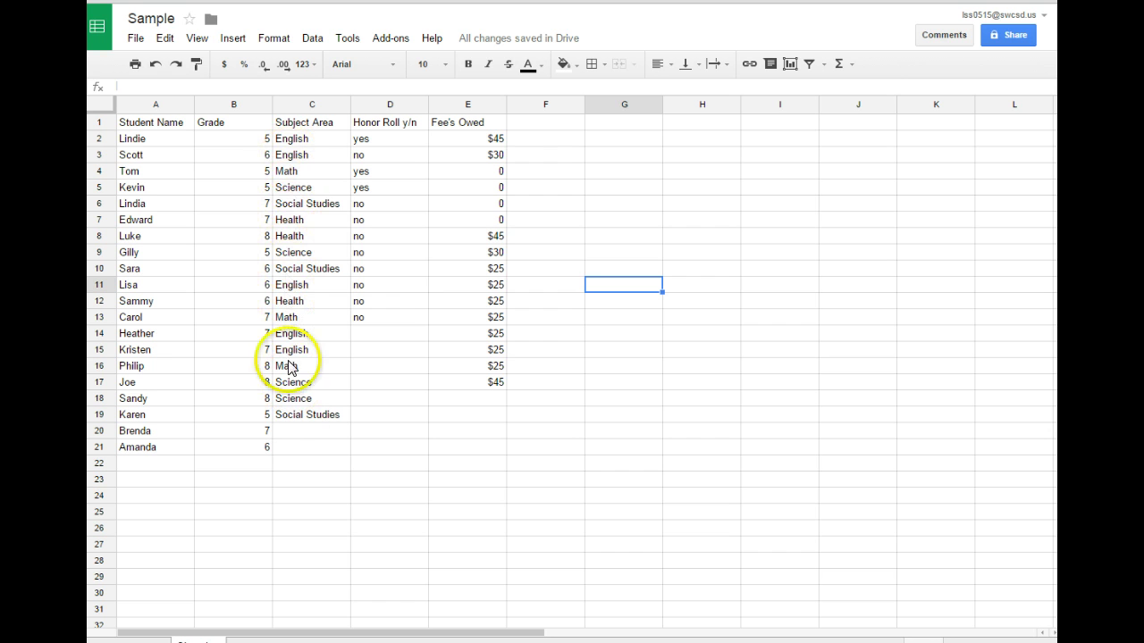
# Complete the Subject Area column by entering Math in C20 and English in C21
pyautogui.click(294, 433)
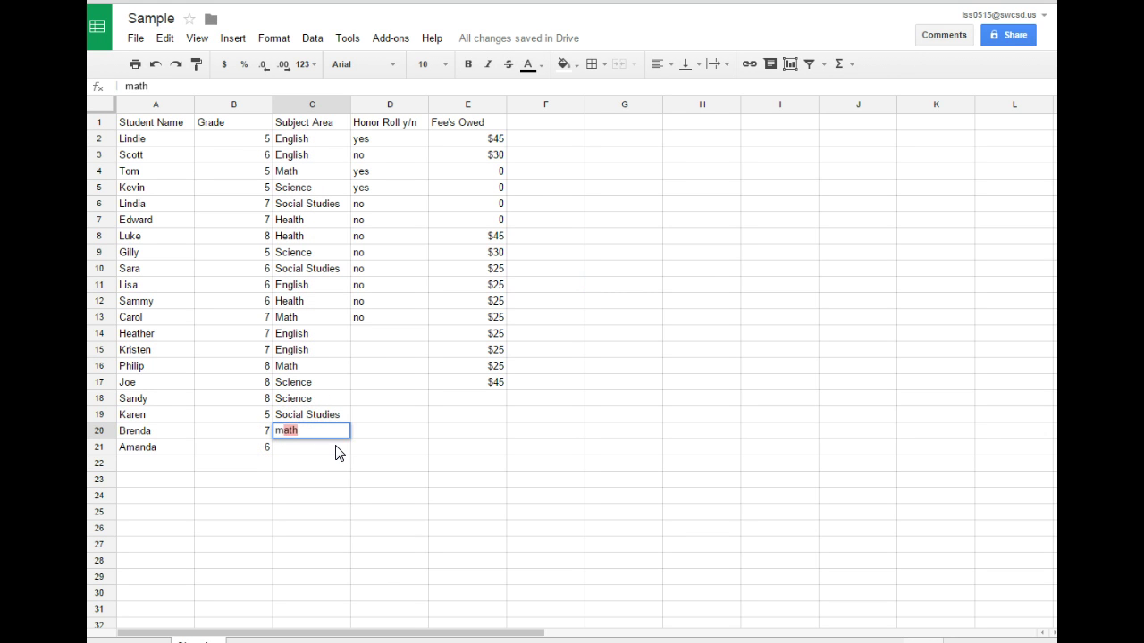
pyautogui.press('Return')
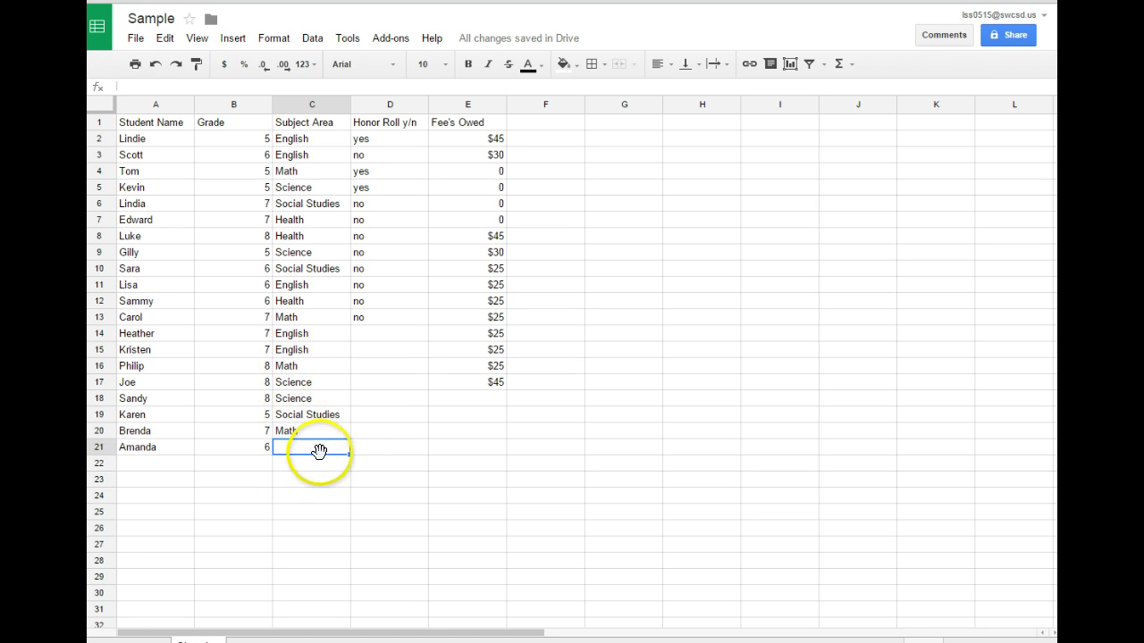
pyautogui.write('e')
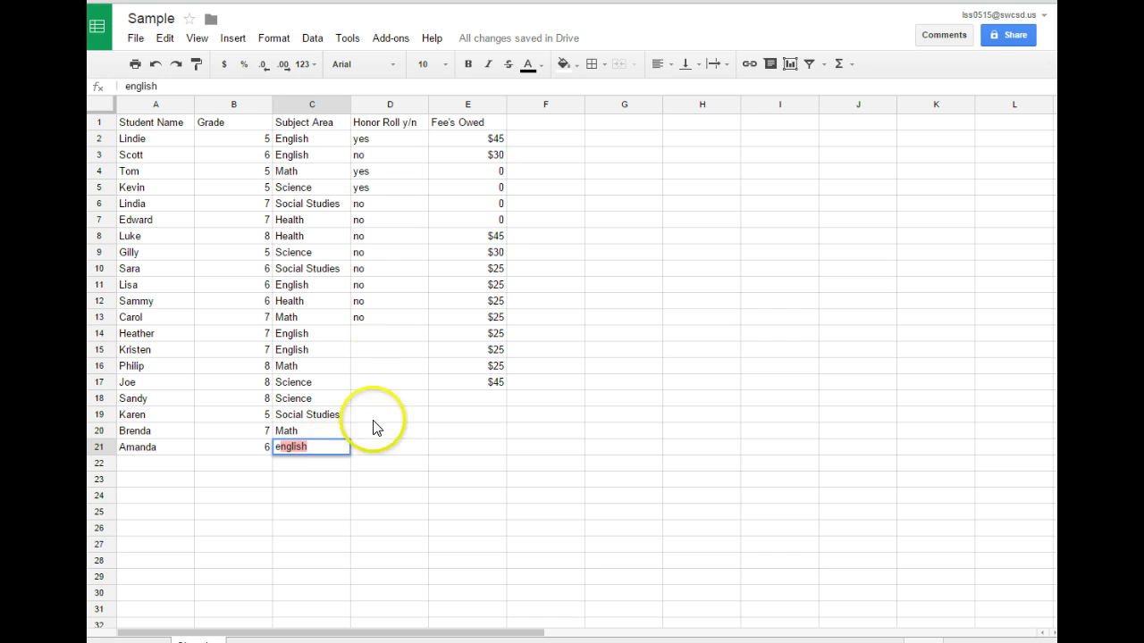
pyautogui.click(372, 365)
# Enter yes in D14 of the Honor Roll column and fill it down through D17
pyautogui.click(373, 335)
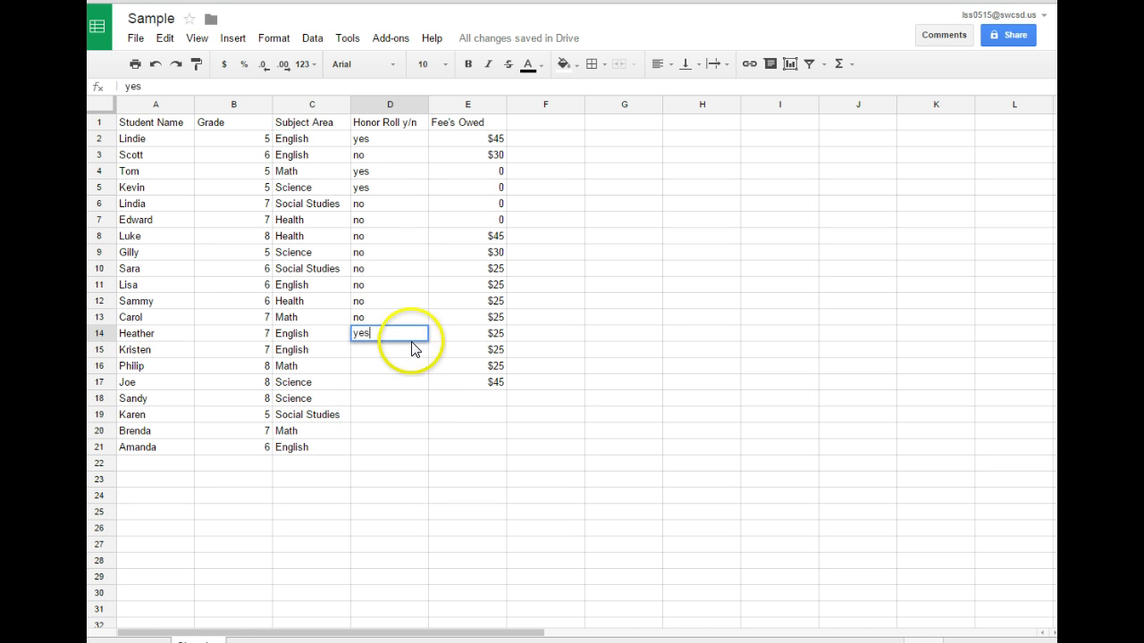
pyautogui.doubleClick(418, 337)
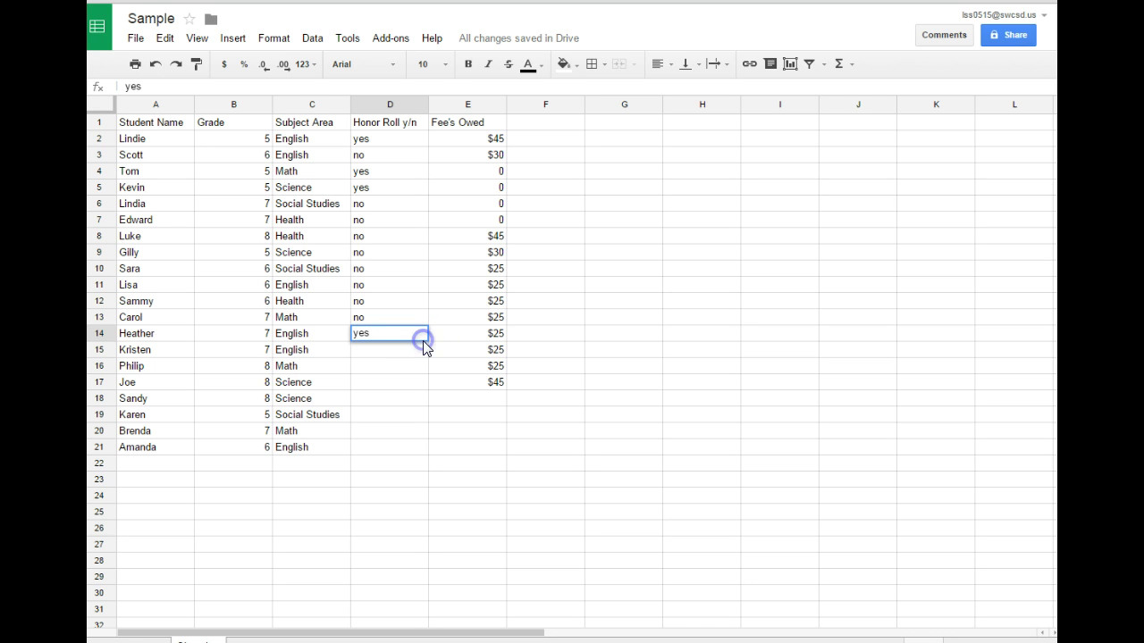
pyautogui.click(389, 318)
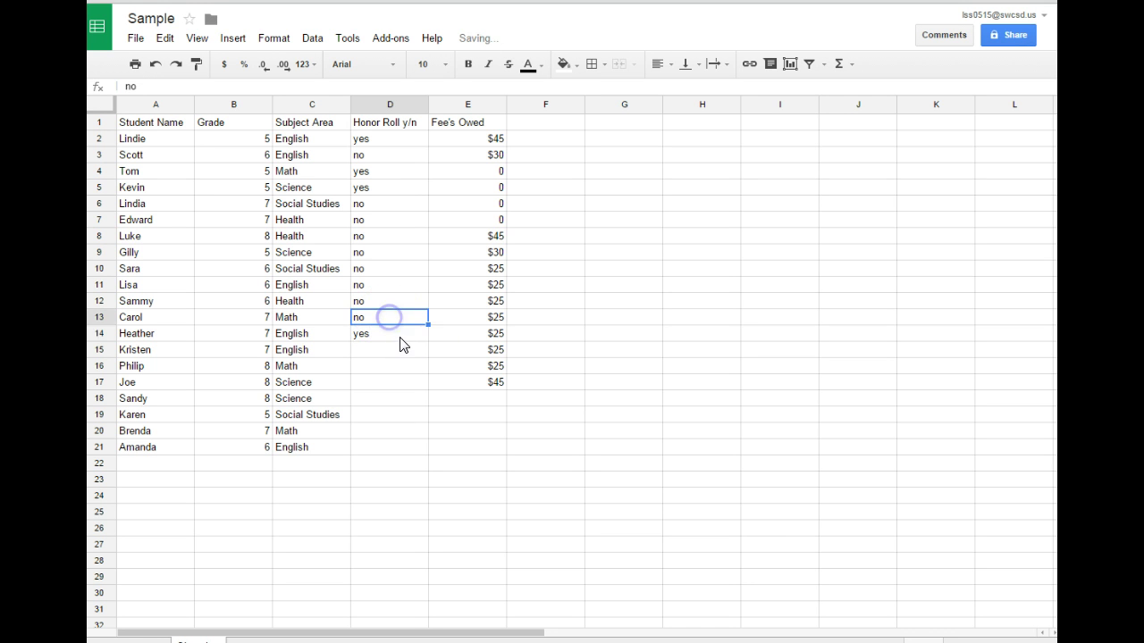
pyautogui.click(407, 334)
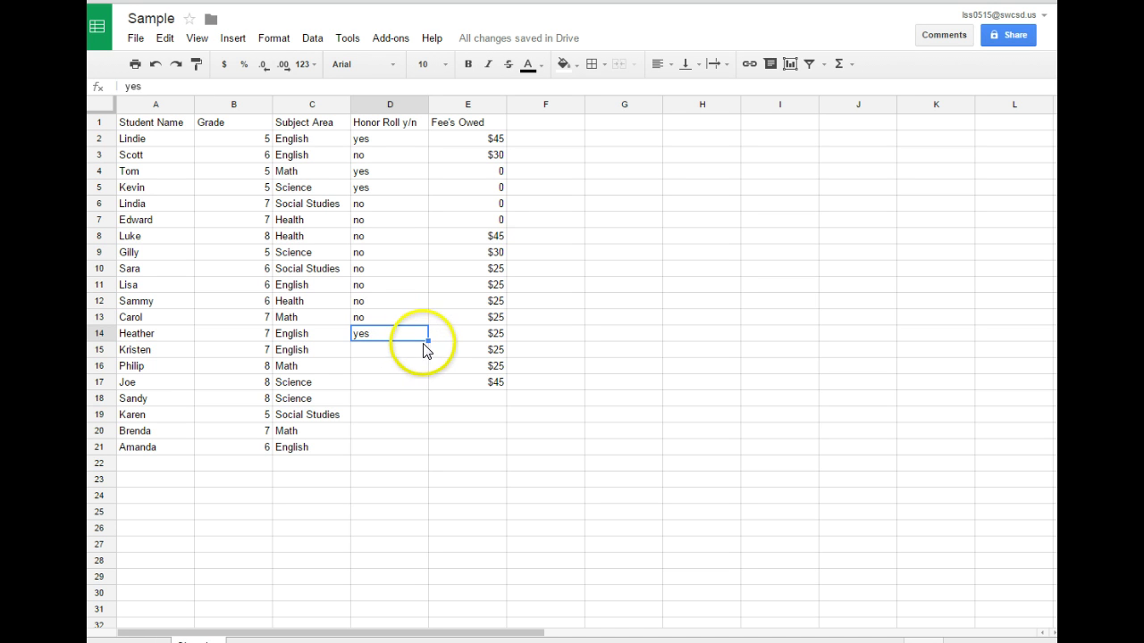
pyautogui.moveTo(429, 341); pyautogui.dragTo(429, 346)
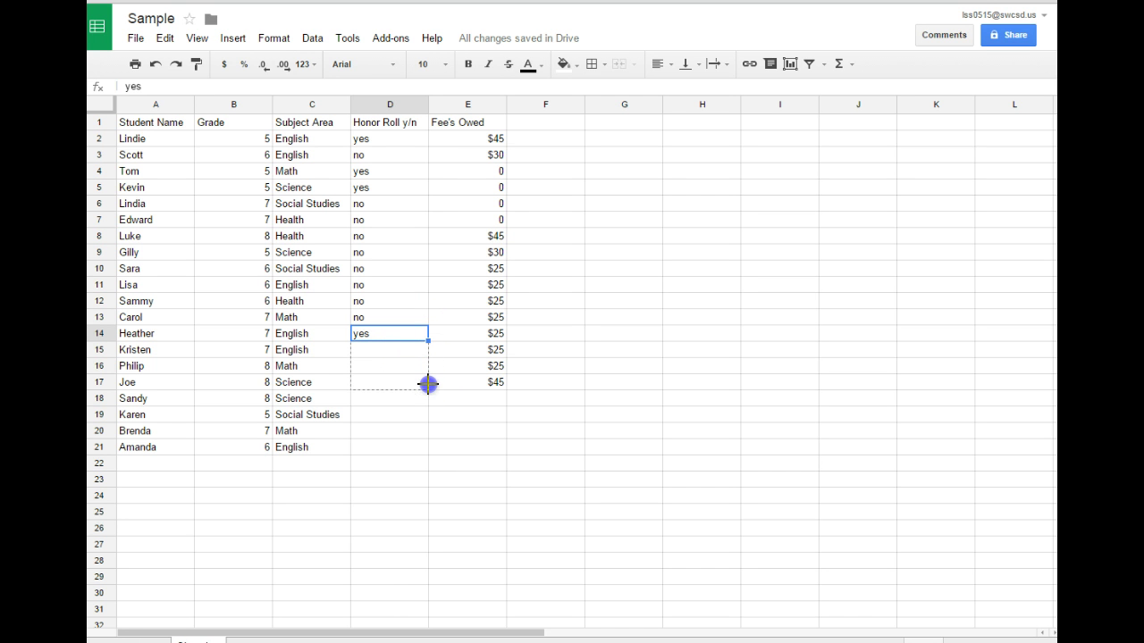
pyautogui.moveTo(428, 384); pyautogui.dragTo(428, 383)
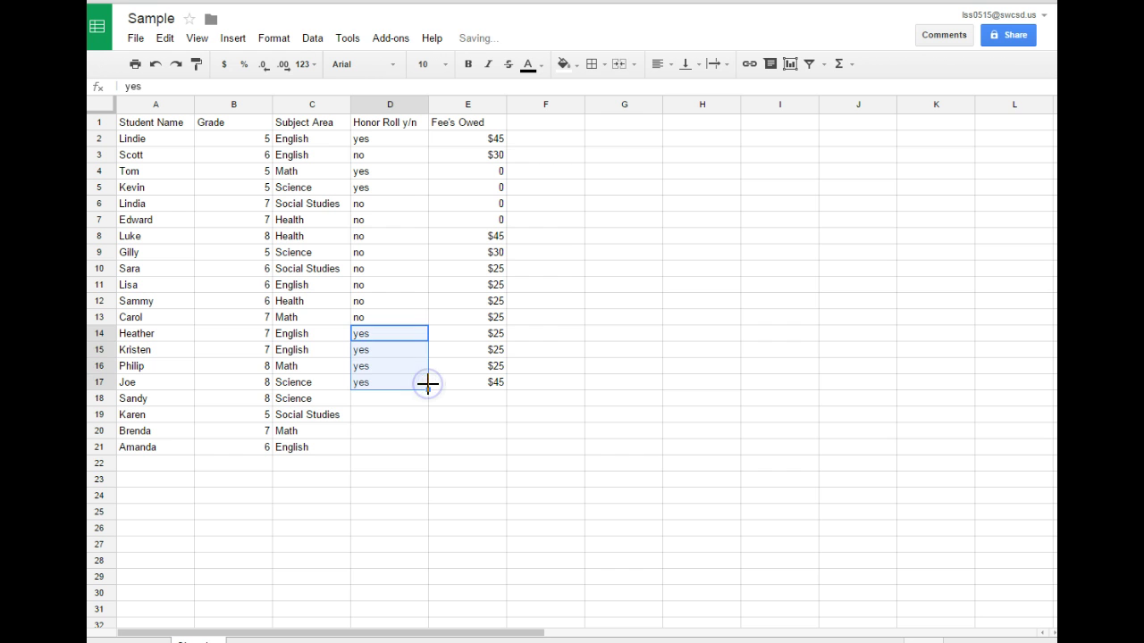
# Enter no in D18 of the Honor Roll column and fill it down through D21
pyautogui.click(379, 408)
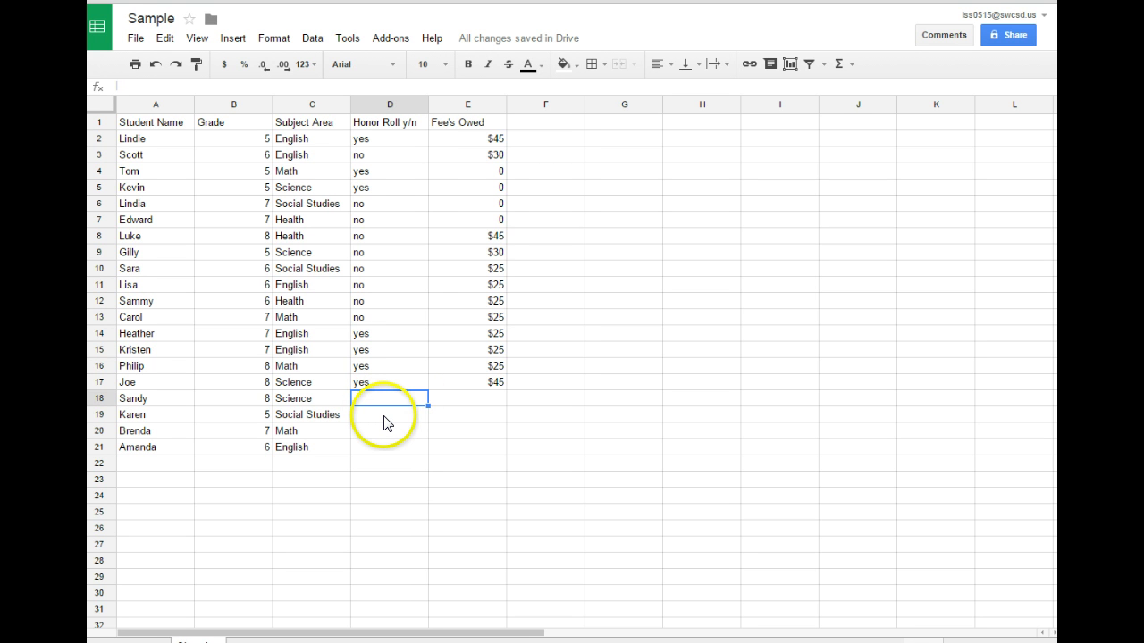
pyautogui.write('no')
pyautogui.click(403, 400)
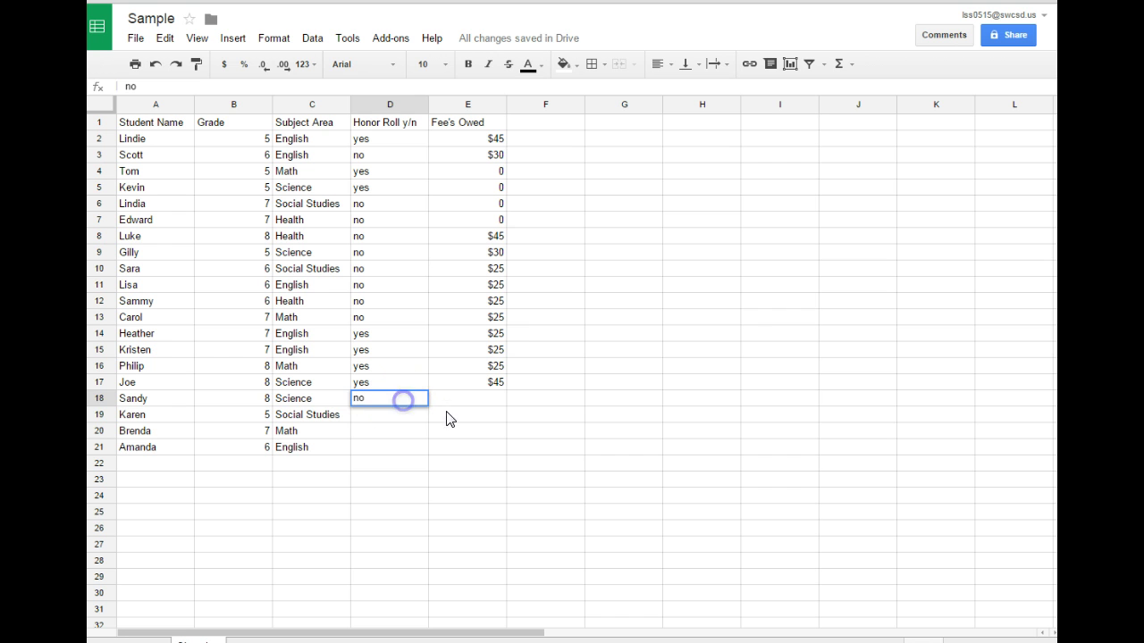
pyautogui.click(412, 416)
pyautogui.click(414, 403)
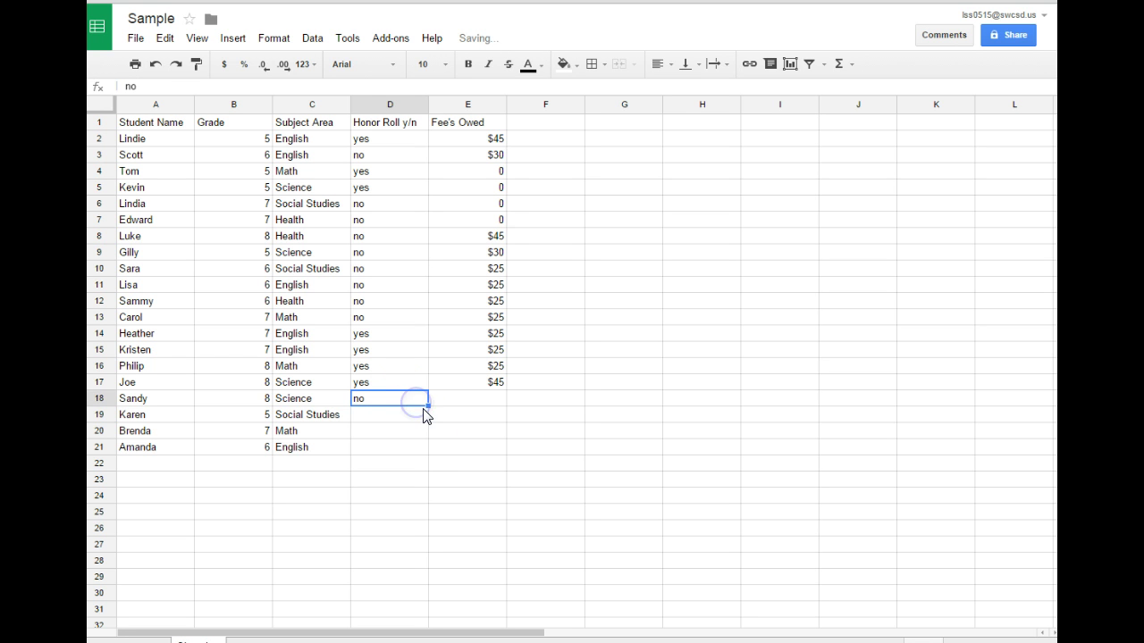
pyautogui.moveTo(429, 456); pyautogui.dragTo(431, 457)
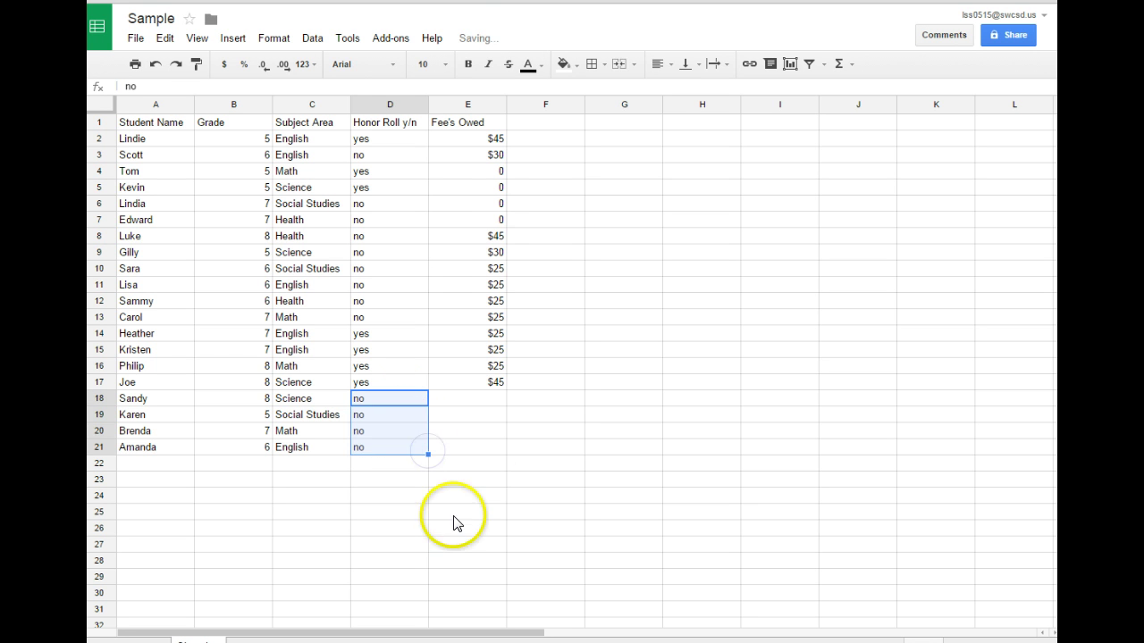
# Copy the $25 fee from E12 into E18 and fill it down through E21
pyautogui.click(480, 409)
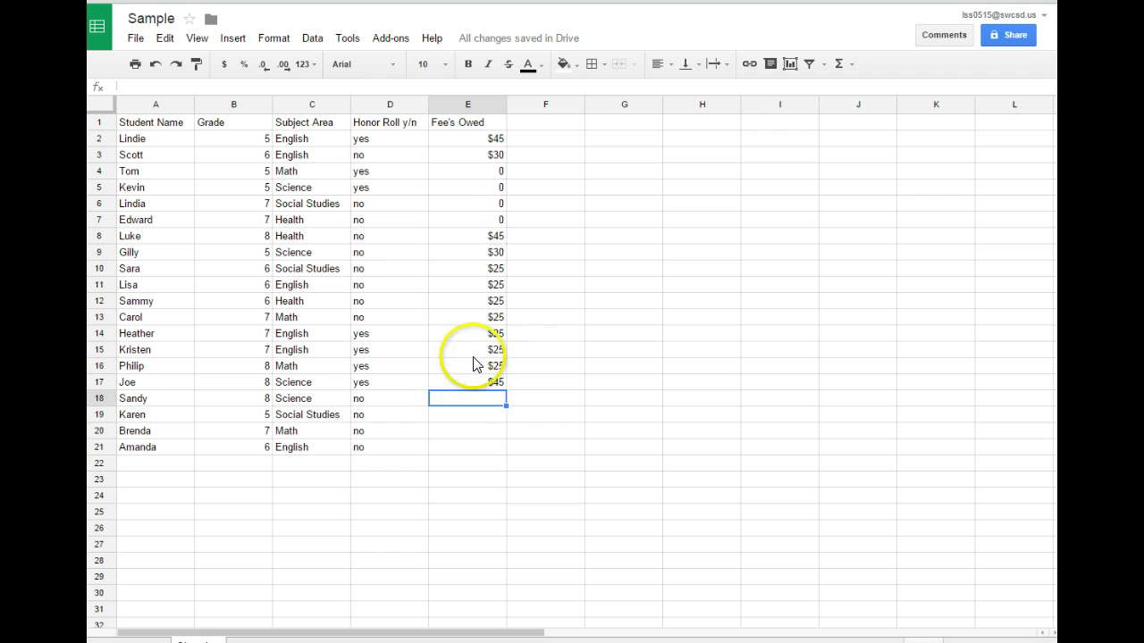
pyautogui.click(454, 300)
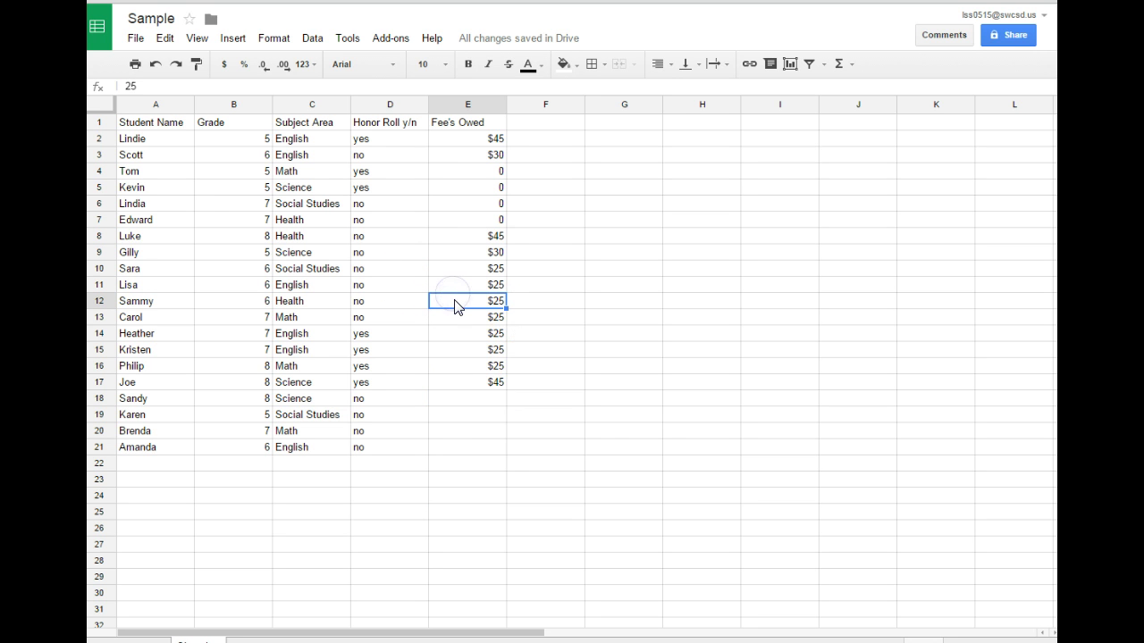
pyautogui.rightClick(454, 302)
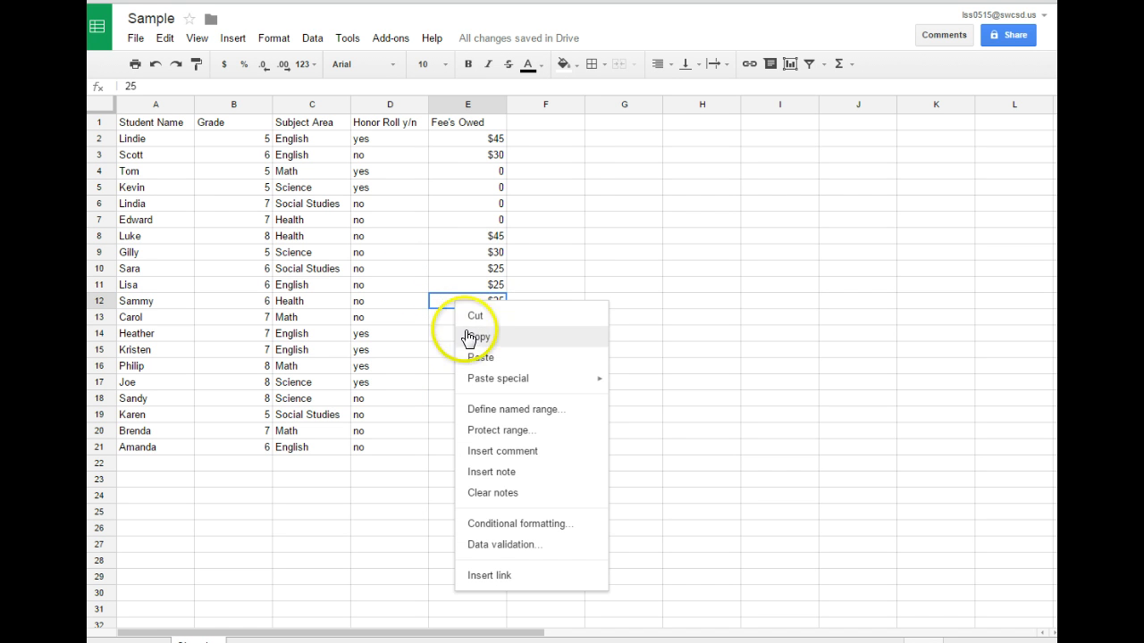
pyautogui.click(466, 332)
pyautogui.click(452, 396)
pyautogui.rightClick(454, 400)
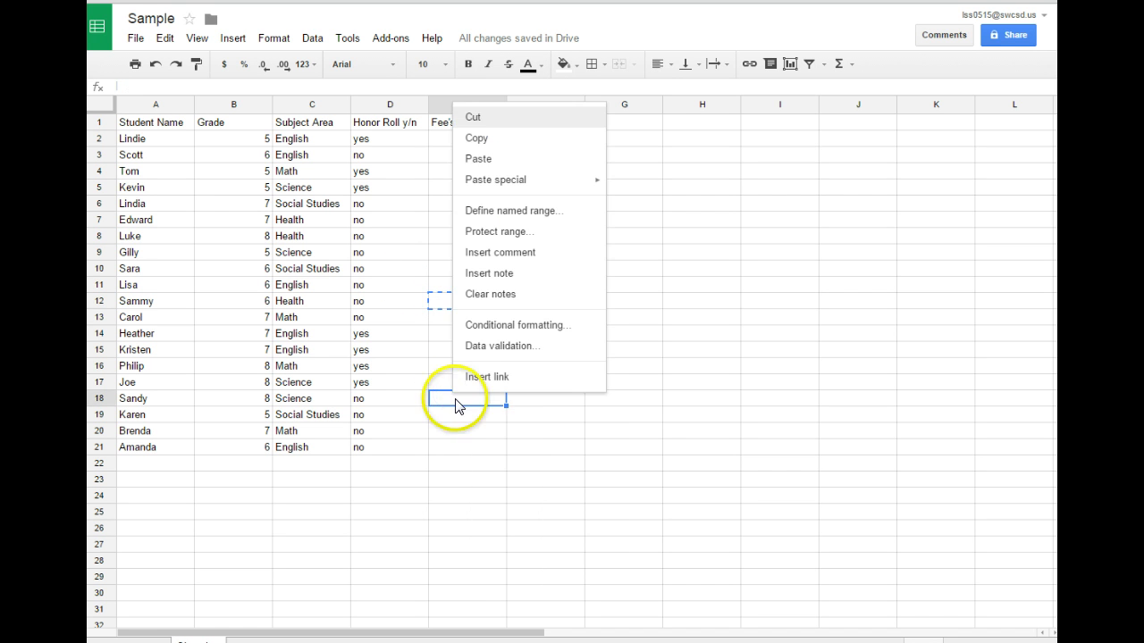
pyautogui.click(478, 158)
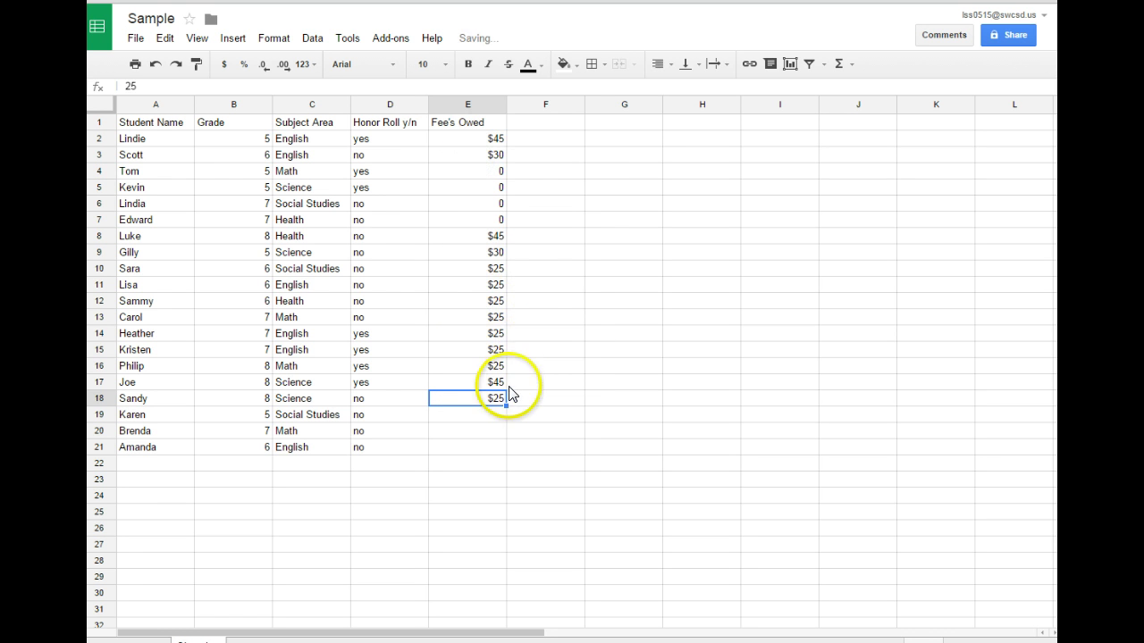
pyautogui.moveTo(505, 425); pyautogui.dragTo(506, 456)
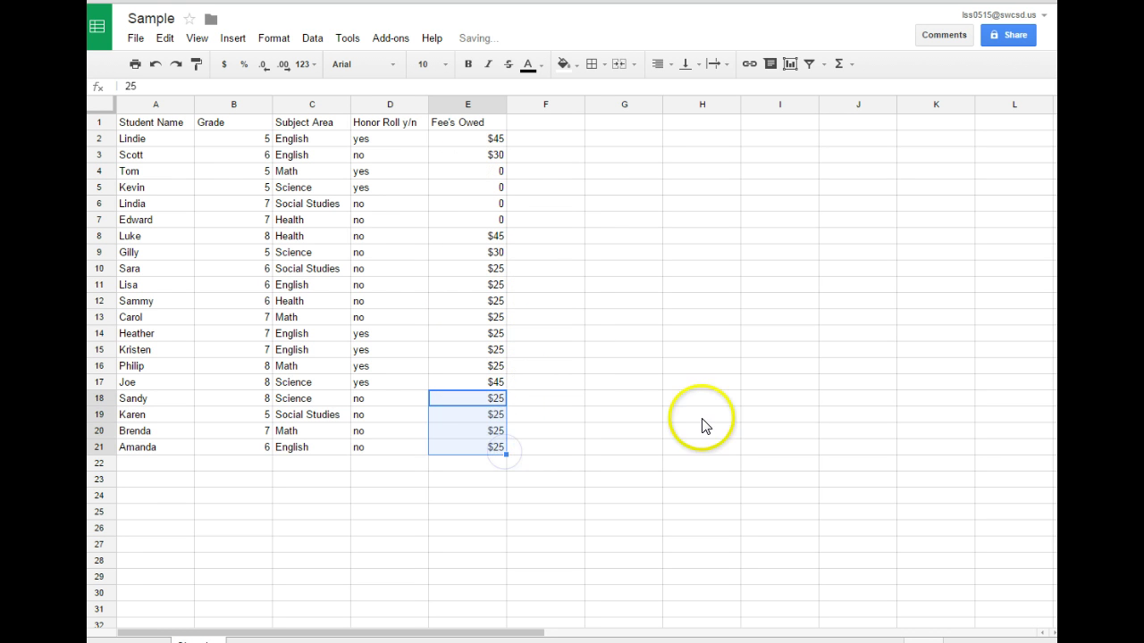
pyautogui.click(623, 384)
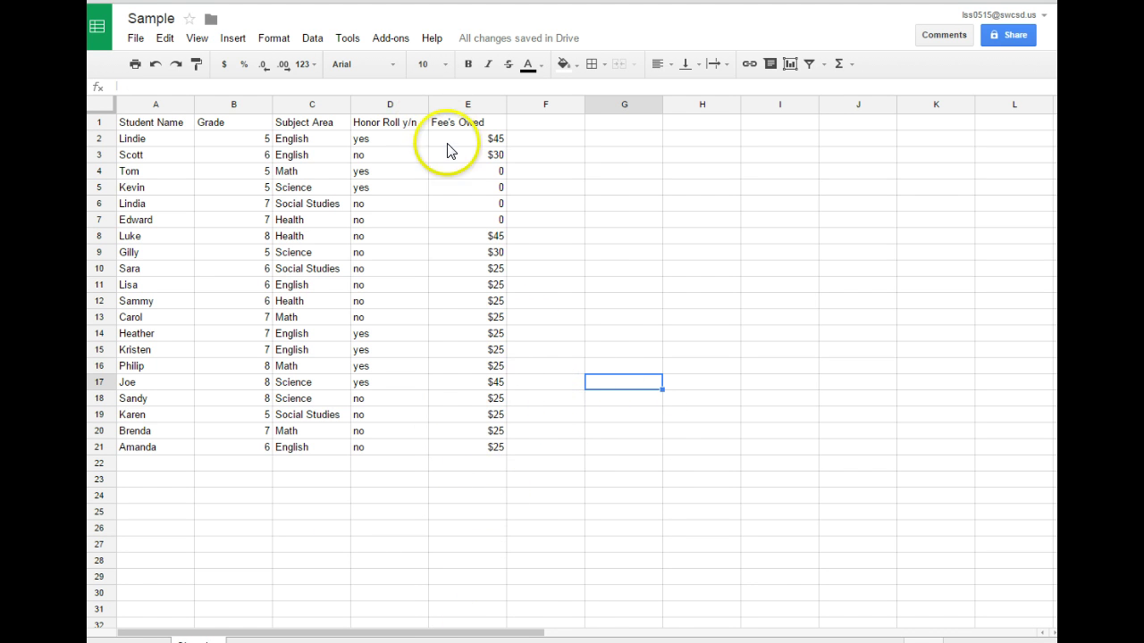
# Total the Fee's Owed column in G9 with a SUM formula over E2:E21
pyautogui.click(587, 254)
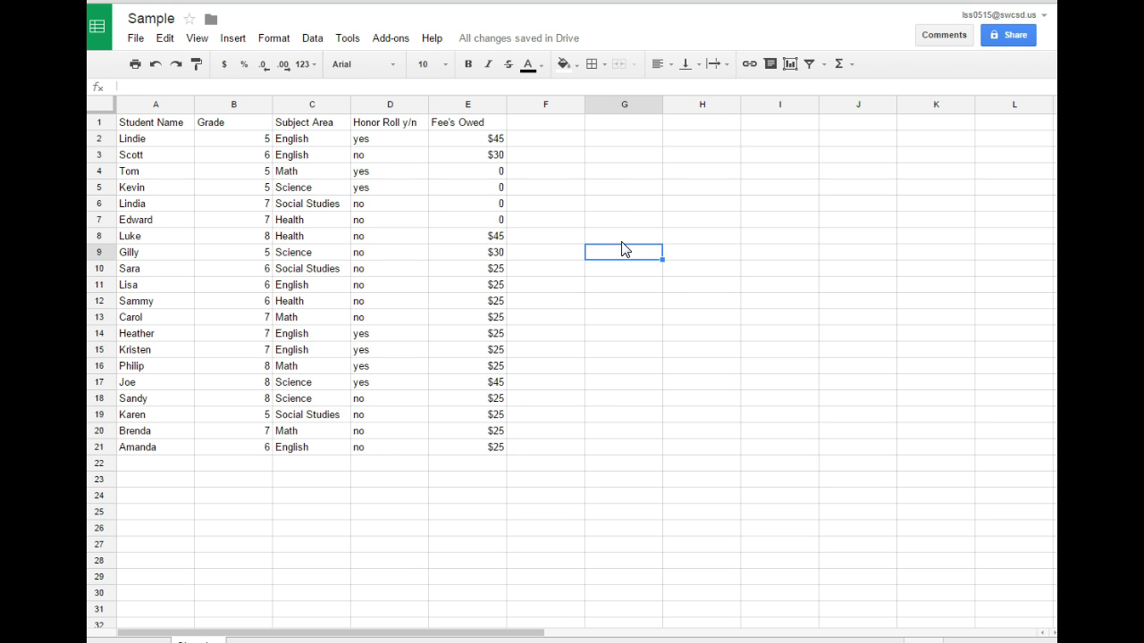
pyautogui.write('=')
pyautogui.click(608, 253)
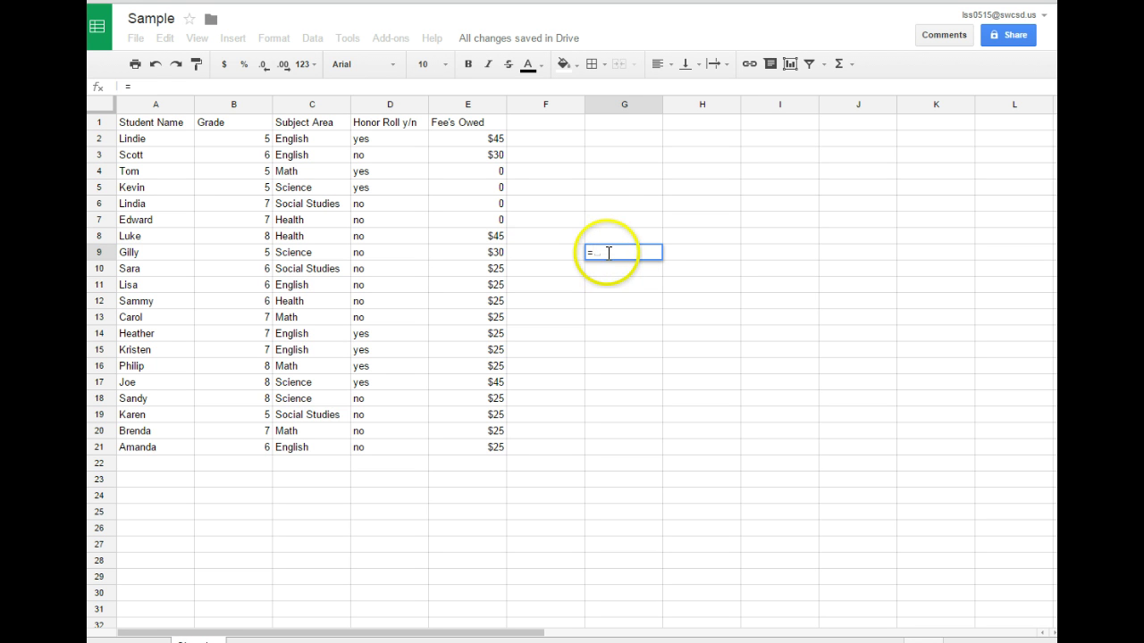
pyautogui.write('Su')
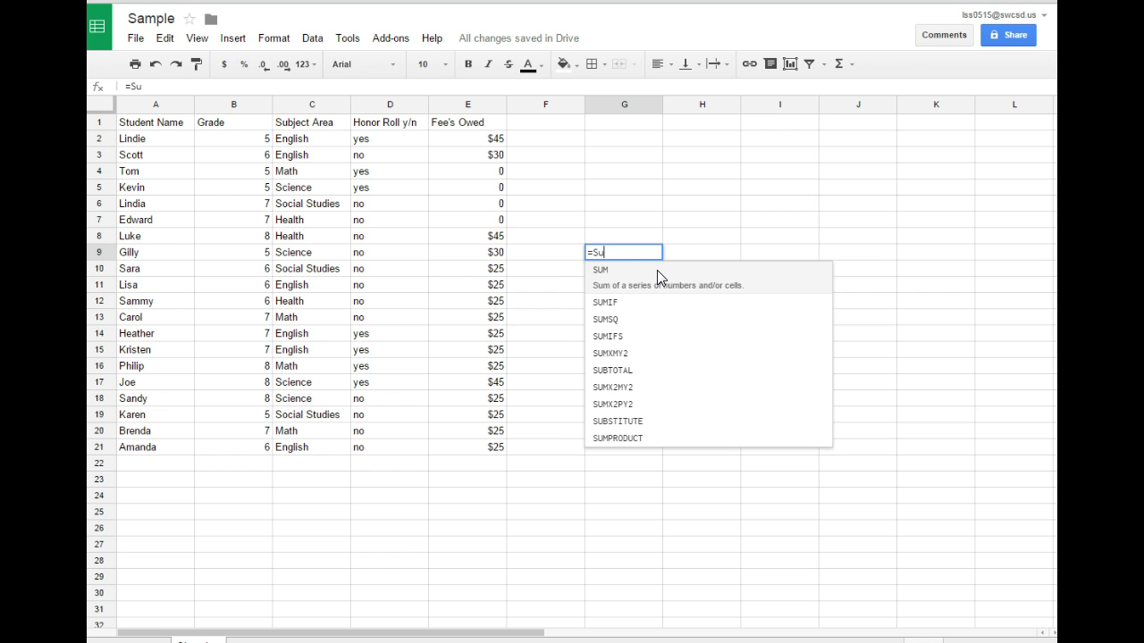
pyautogui.write('m')
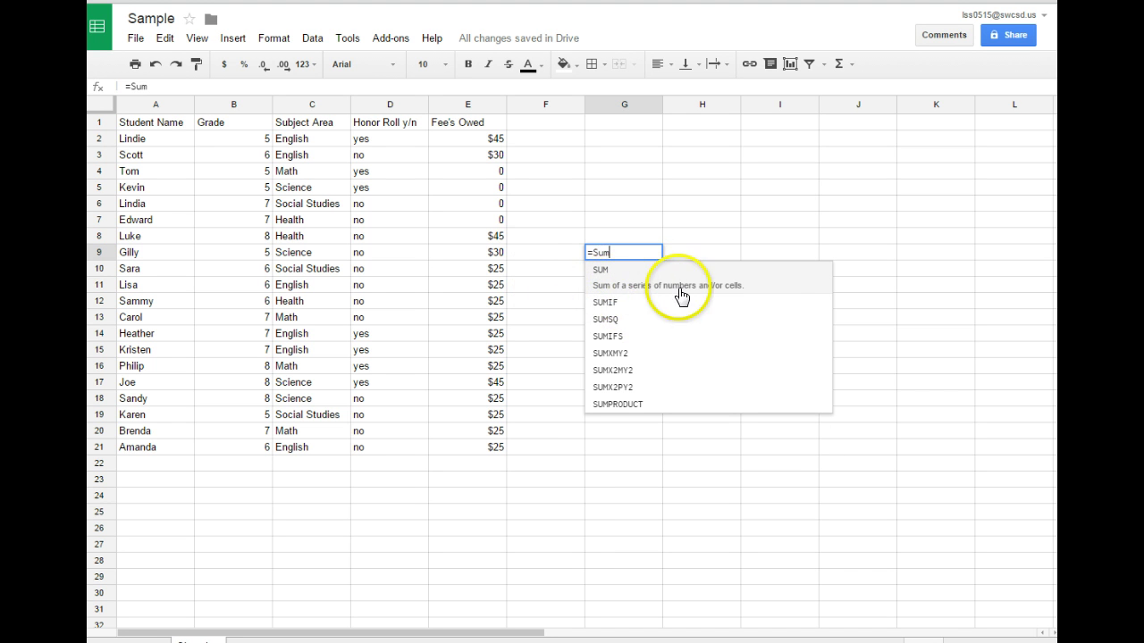
pyautogui.click(715, 295)
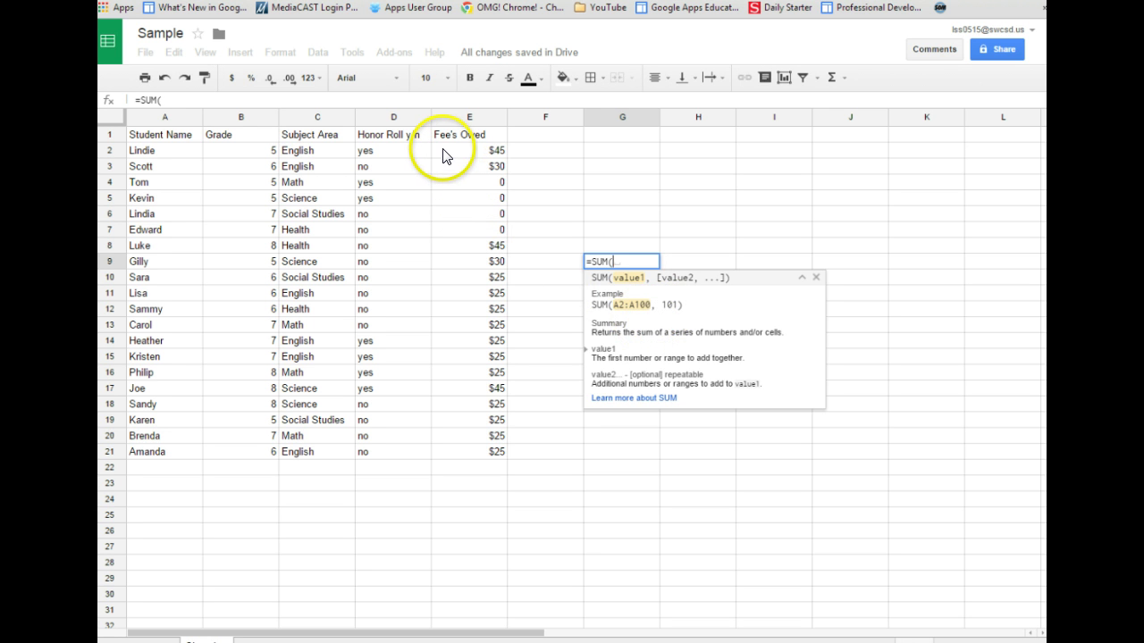
pyautogui.moveTo(447, 154); pyautogui.dragTo(478, 452)
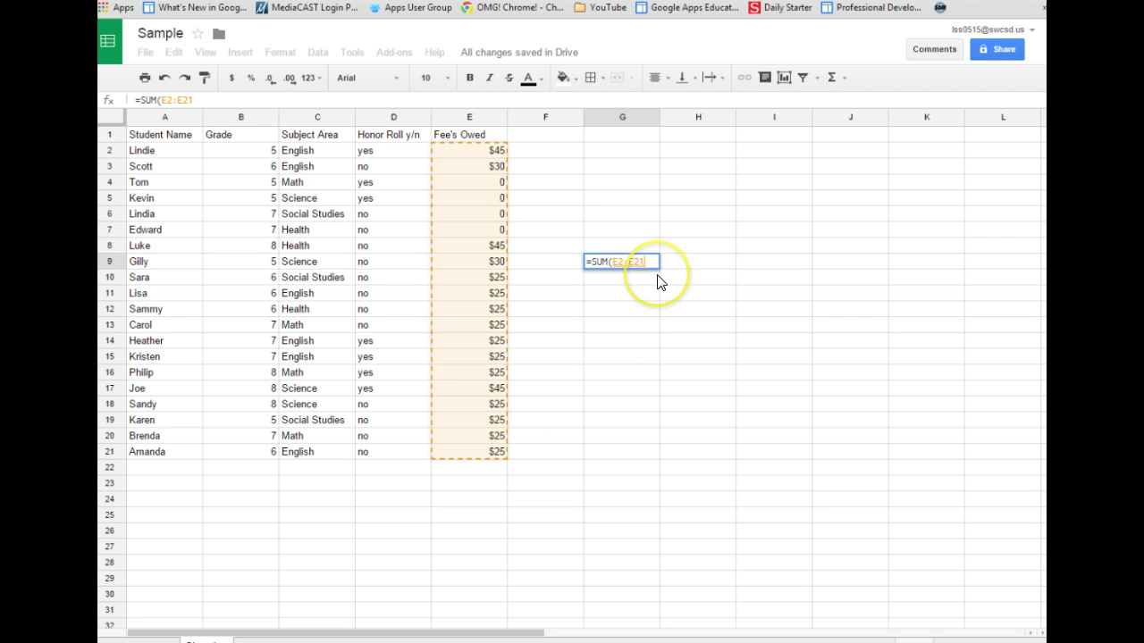
pyautogui.press('Return')
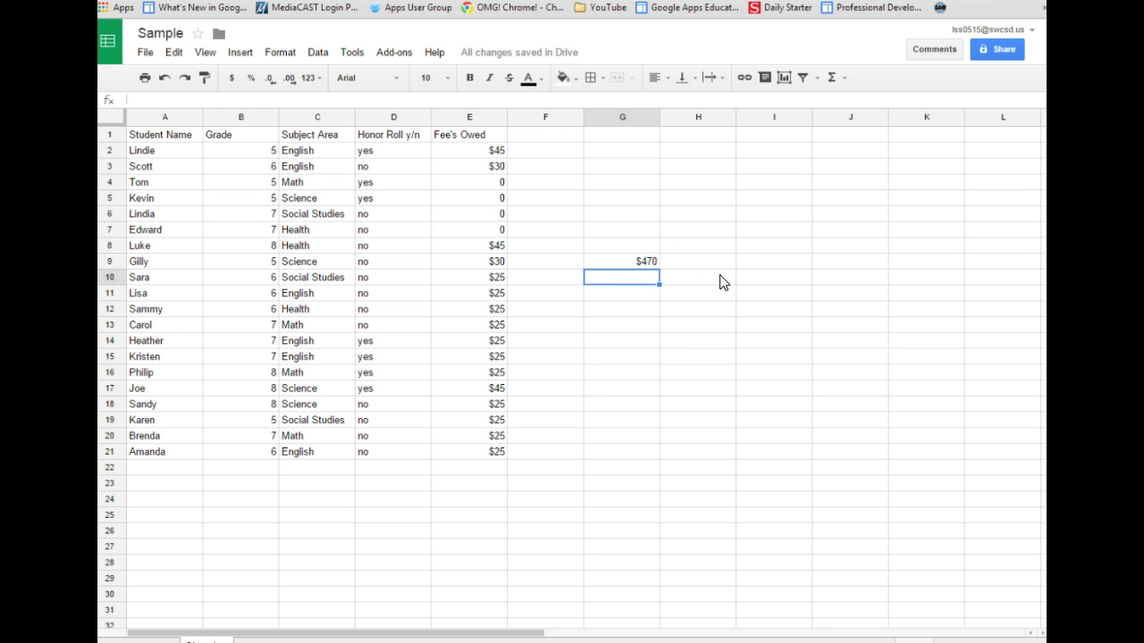
pyautogui.write('=SU')
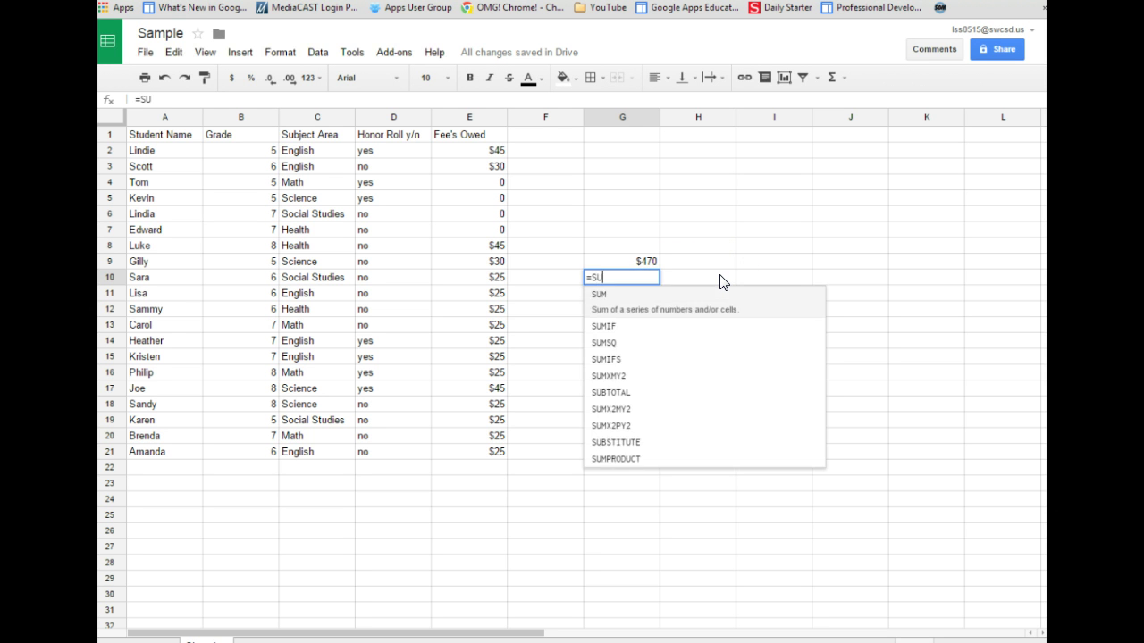
pyautogui.write('MI')
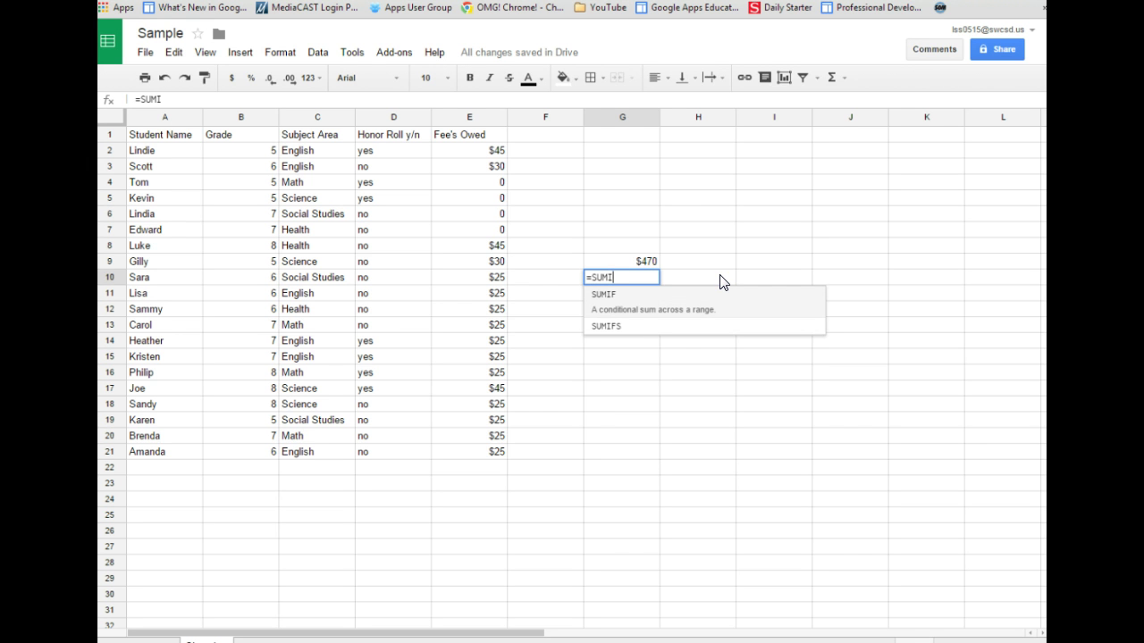
pyautogui.click(678, 319)
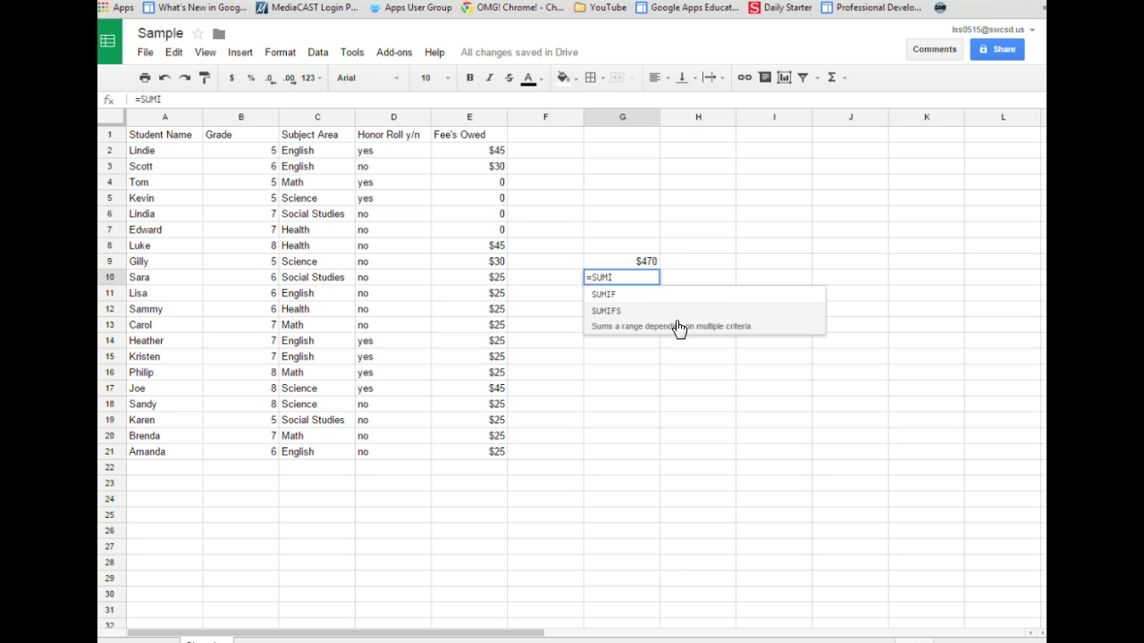
pyautogui.click(667, 331)
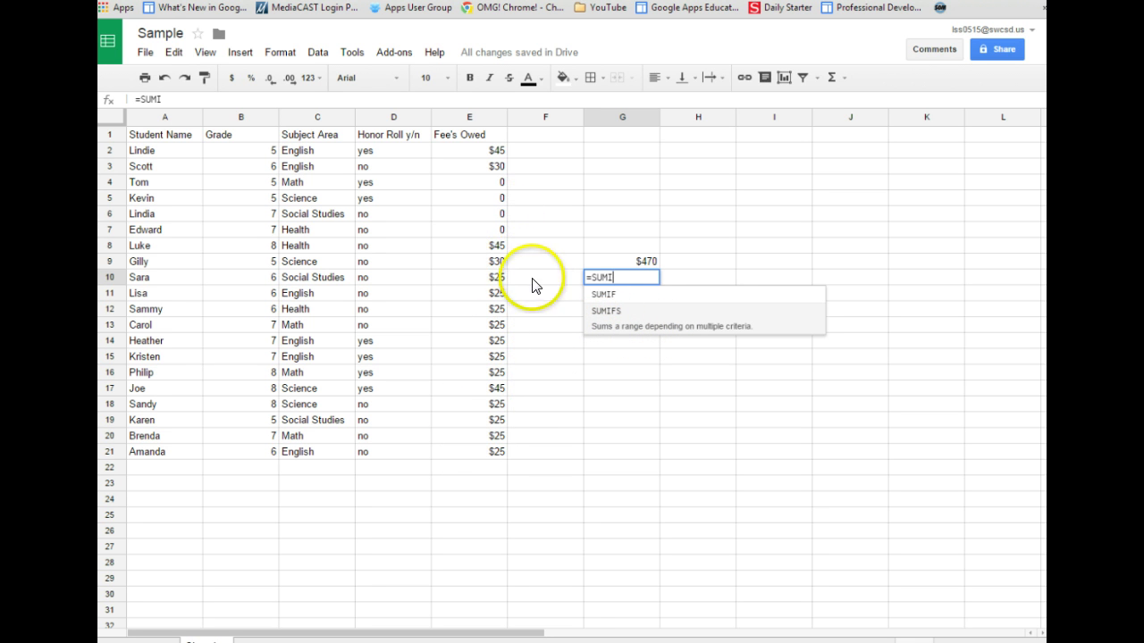
pyautogui.click(647, 309)
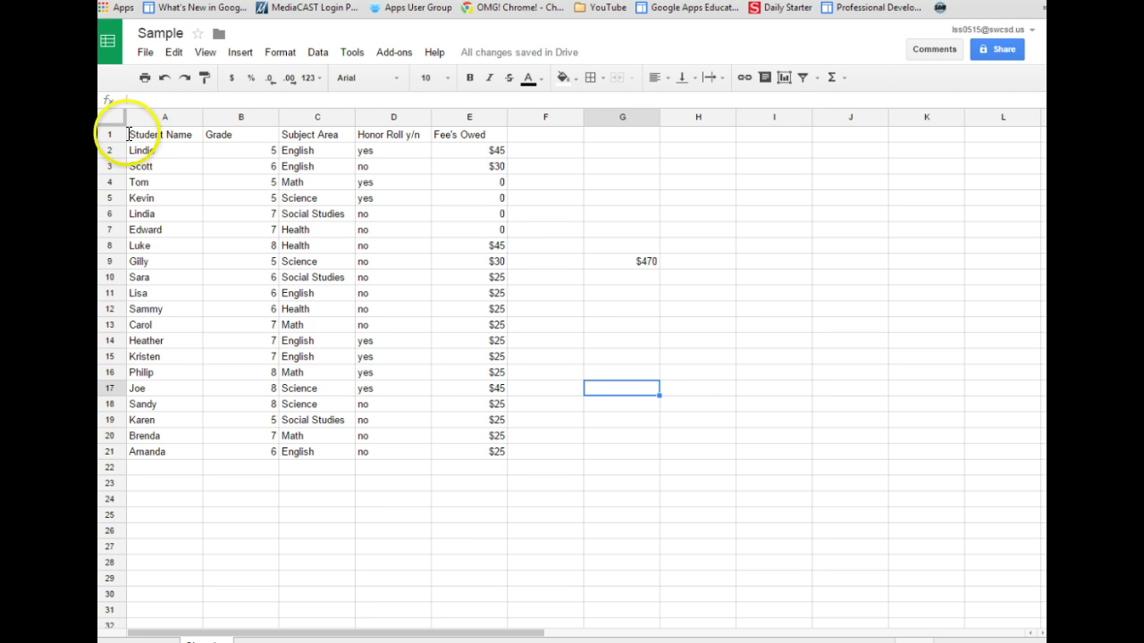
# Format the header cells A1:E1 in bold at font size 12
pyautogui.moveTo(136, 135); pyautogui.dragTo(449, 136)
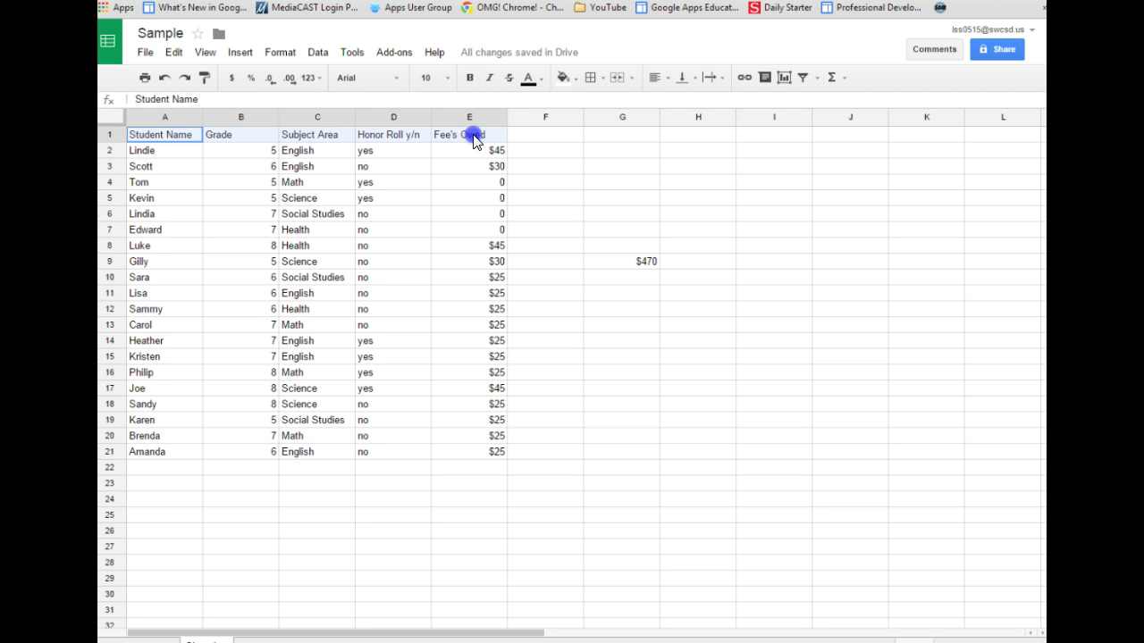
pyautogui.click(447, 79)
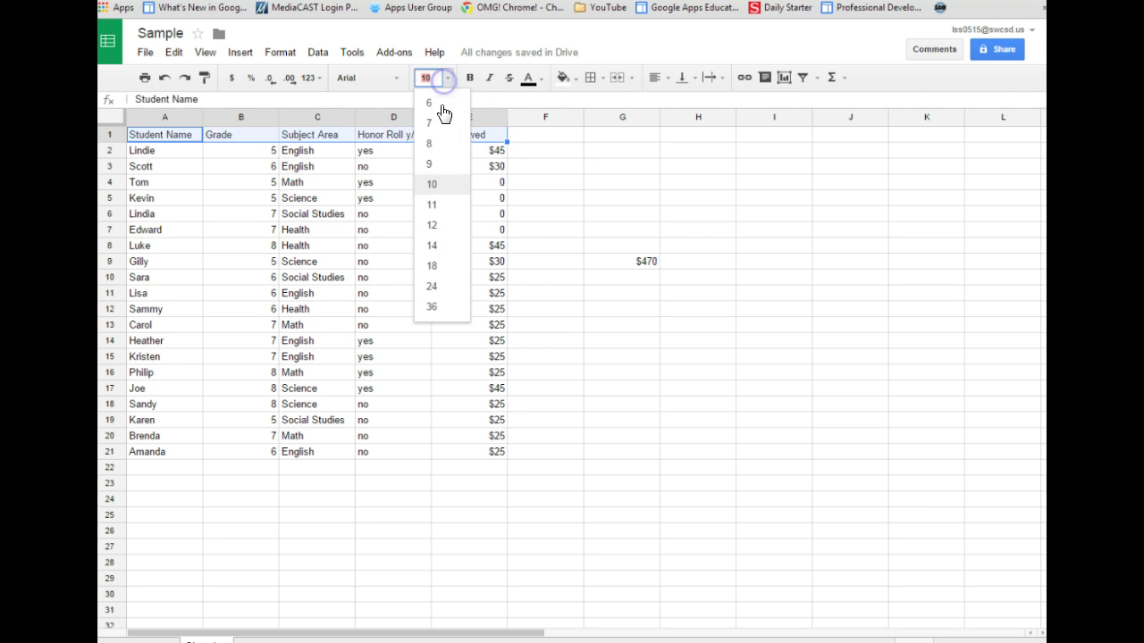
pyautogui.click(431, 225)
pyautogui.click(470, 77)
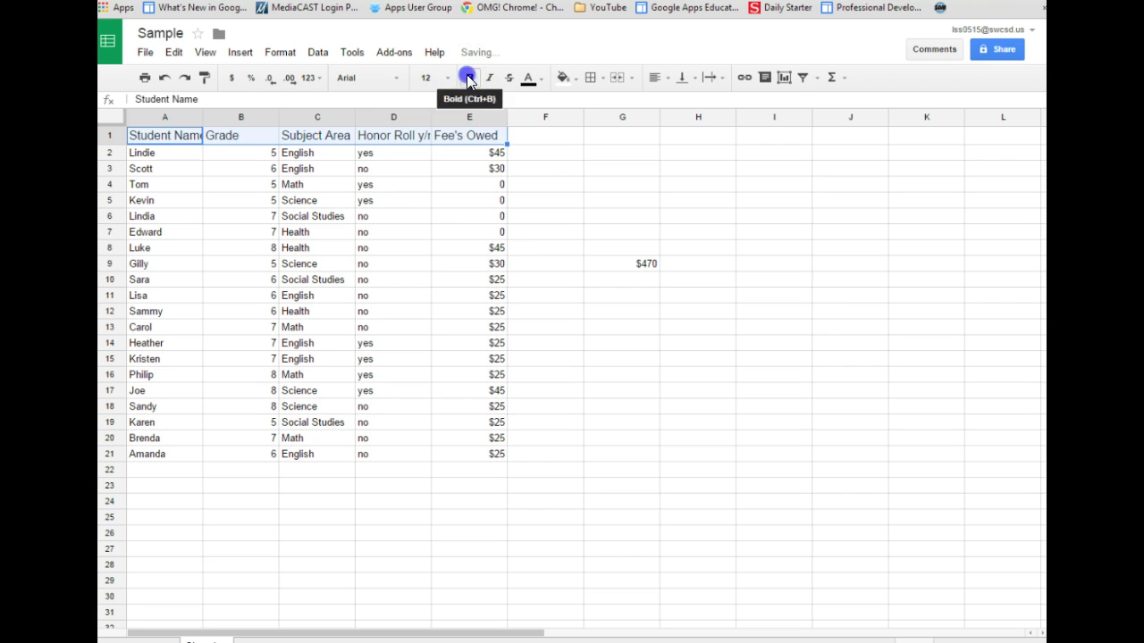
# Try the Courier New font on the header cells A1:E1 and switch them back to Arial
pyautogui.click(349, 82)
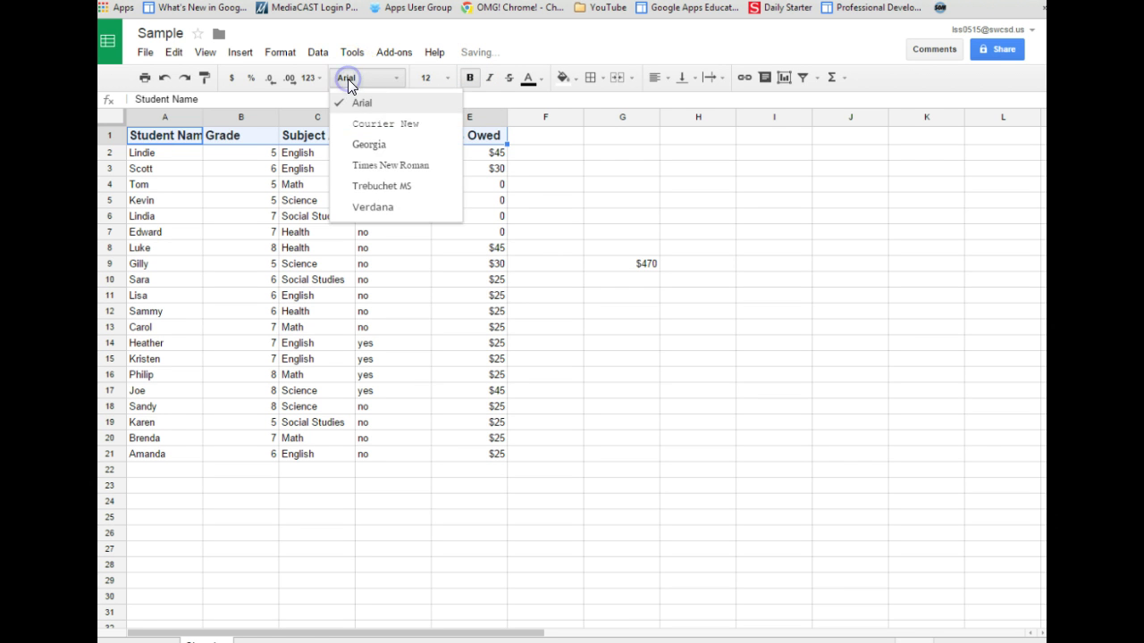
pyautogui.click(358, 122)
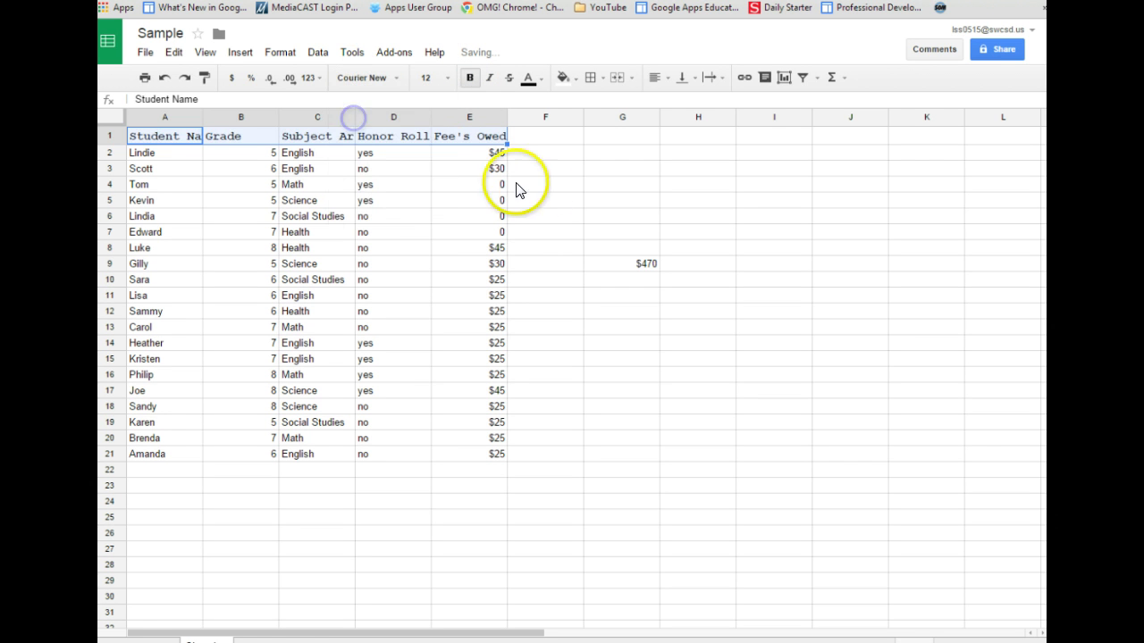
pyautogui.click(387, 78)
pyautogui.click(363, 104)
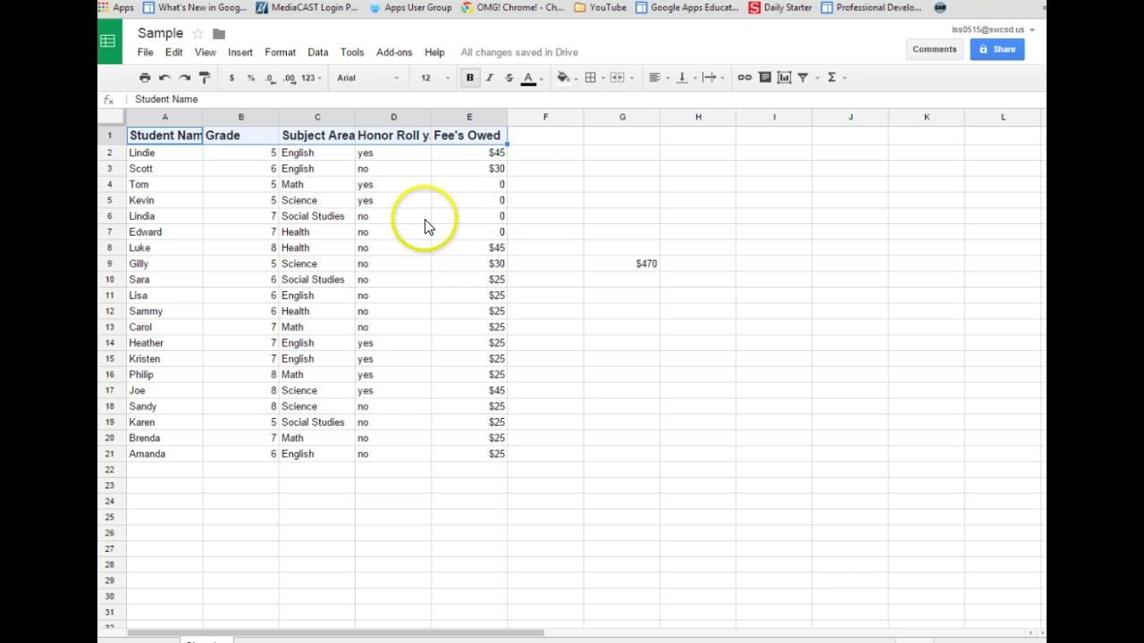
# Apply all borders to the student data table in A1:E21
pyautogui.click(379, 217)
pyautogui.moveTo(133, 136)
pyautogui.mouseDown()
pyautogui.moveTo(247, 324)
pyautogui.moveTo(421, 447)
pyautogui.moveTo(506, 463)
pyautogui.mouseUp()
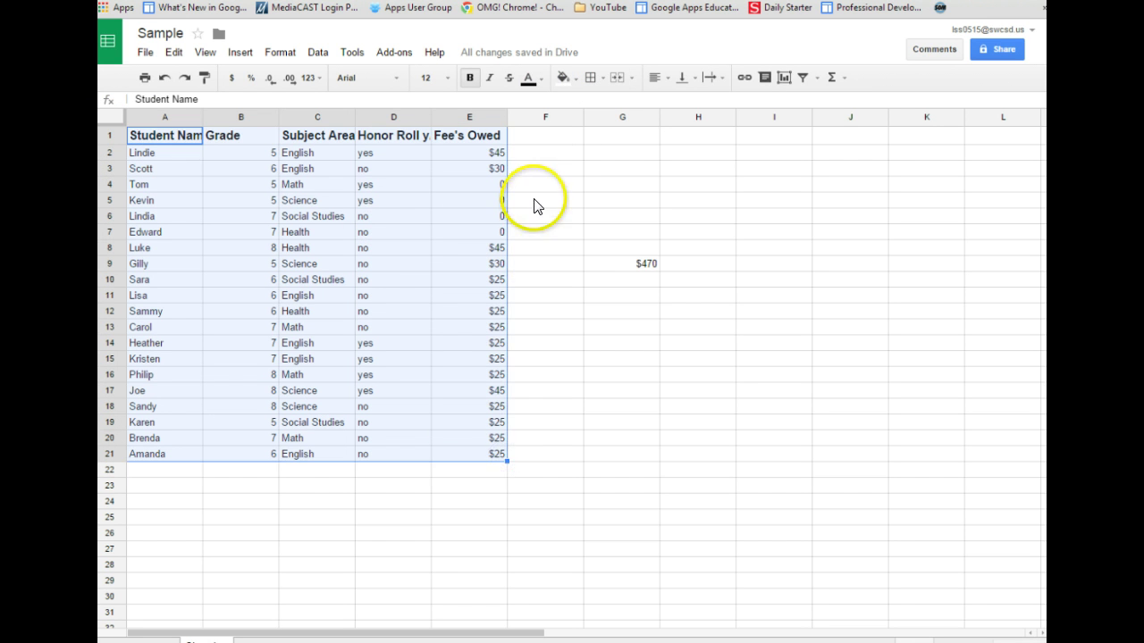
pyautogui.click(592, 77)
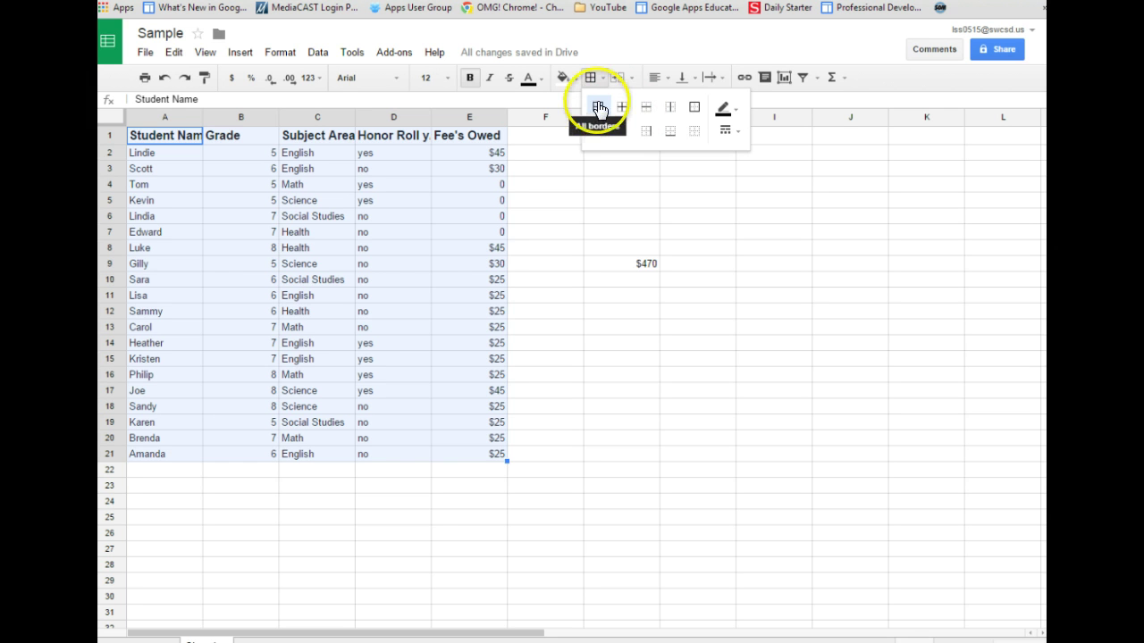
pyautogui.click(598, 108)
pyautogui.click(361, 471)
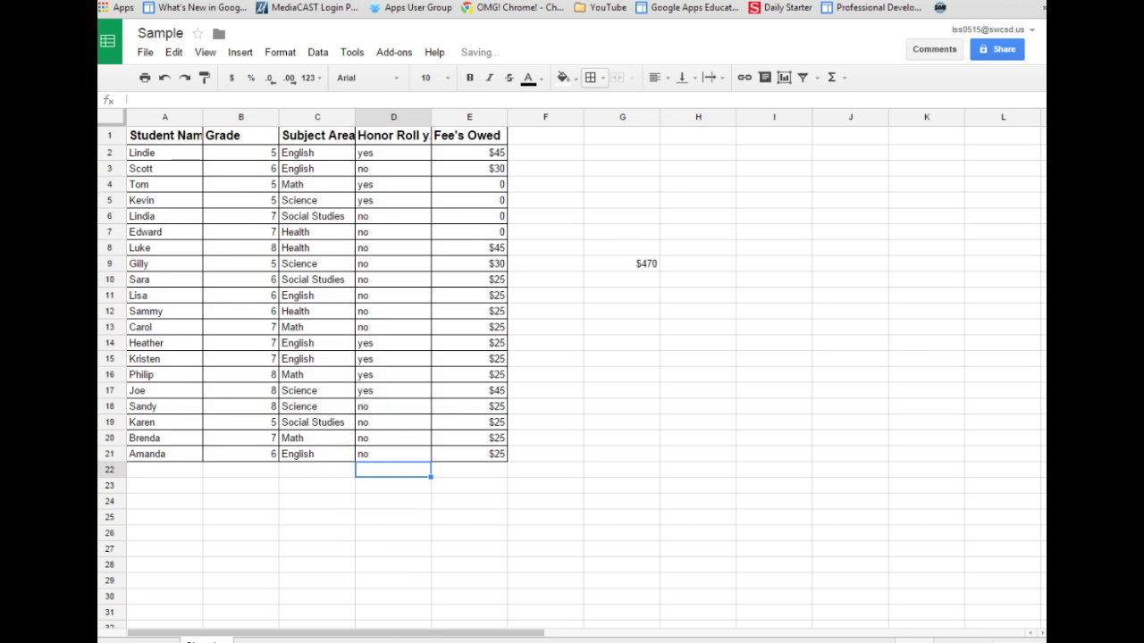
pyautogui.click(282, 552)
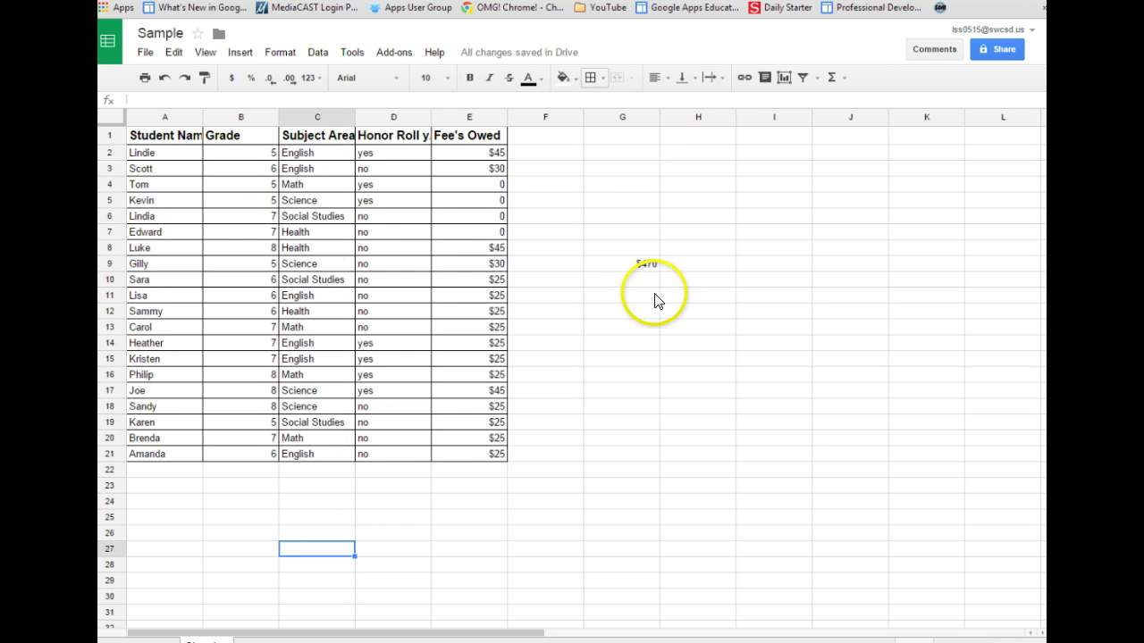